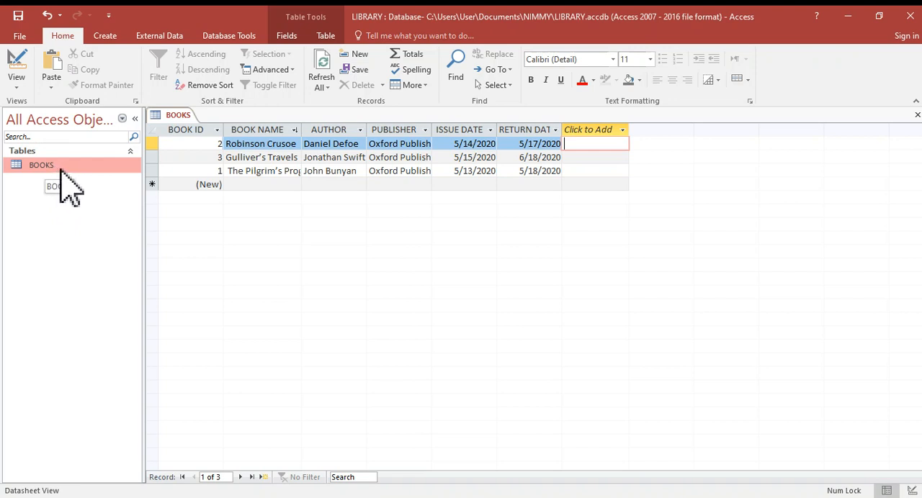
- Open the BOOKS table in Design View and add a field named YEAR OF PUBLISHING after RETURN DATE
right_click(61, 172)
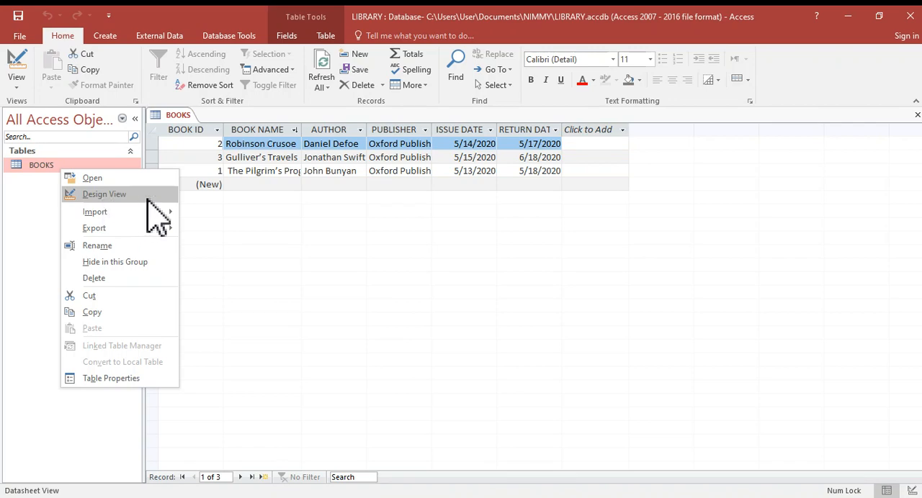
click(147, 196)
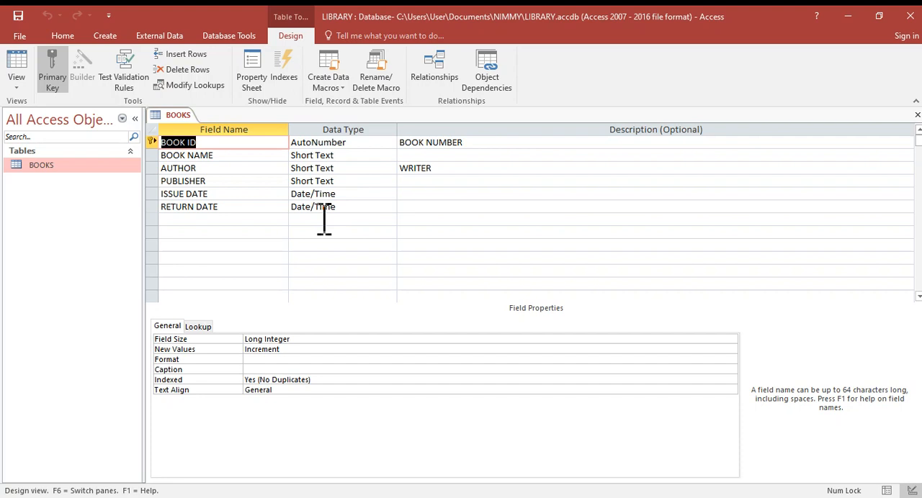
click(183, 220)
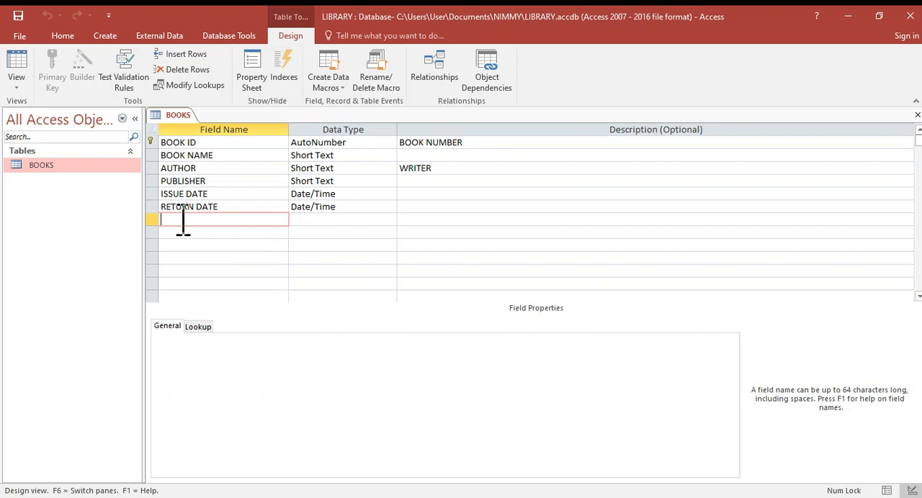
key(Caps_Lock)
text(YEAR OF PUBLISHING)
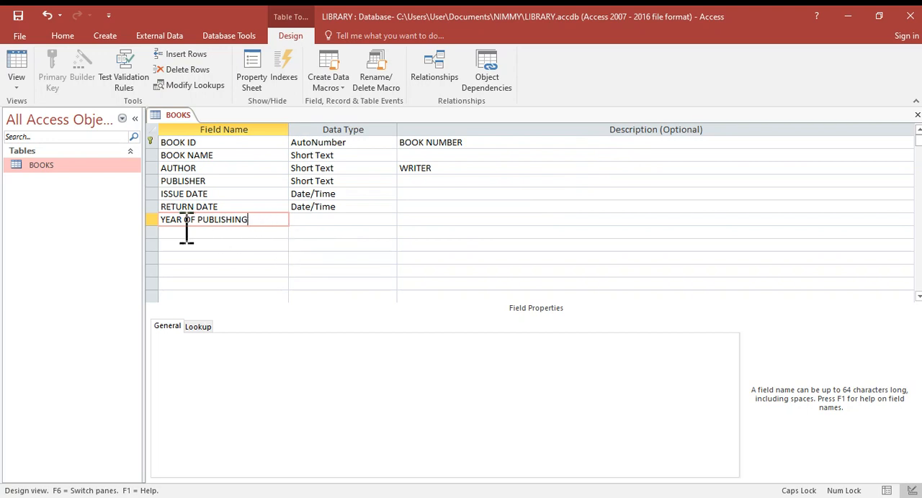
- Set the YEAR OF PUBLISHING field's data type to Number and save the table design
click(331, 220)
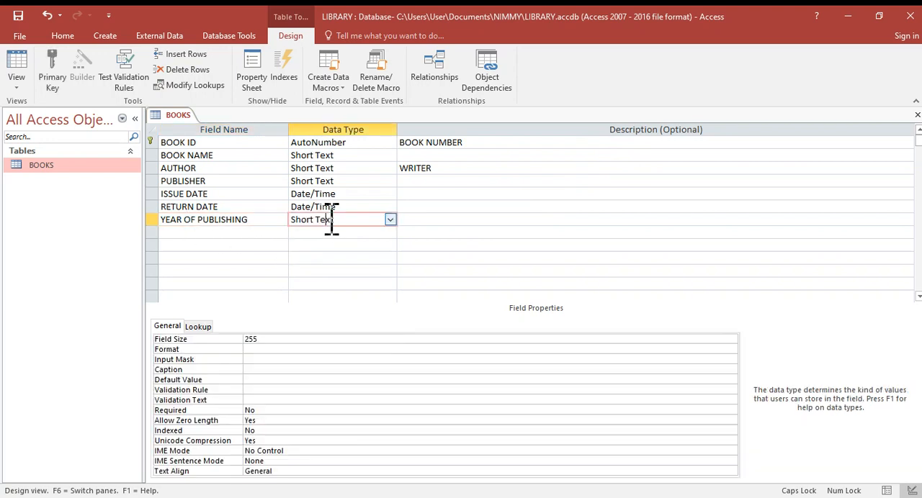
click(391, 220)
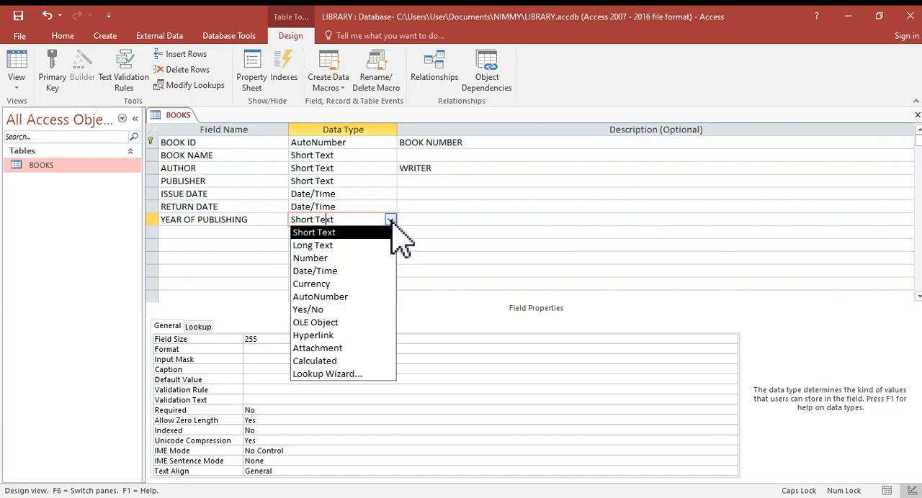
click(336, 260)
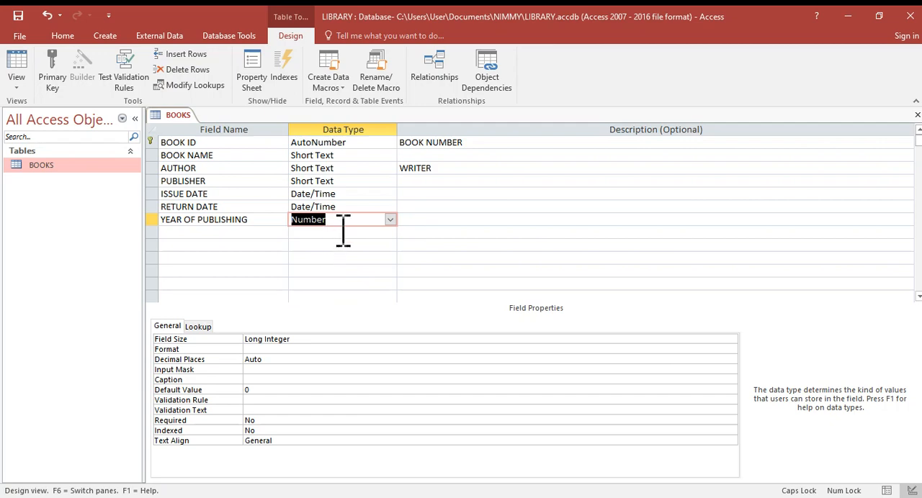
click(200, 233)
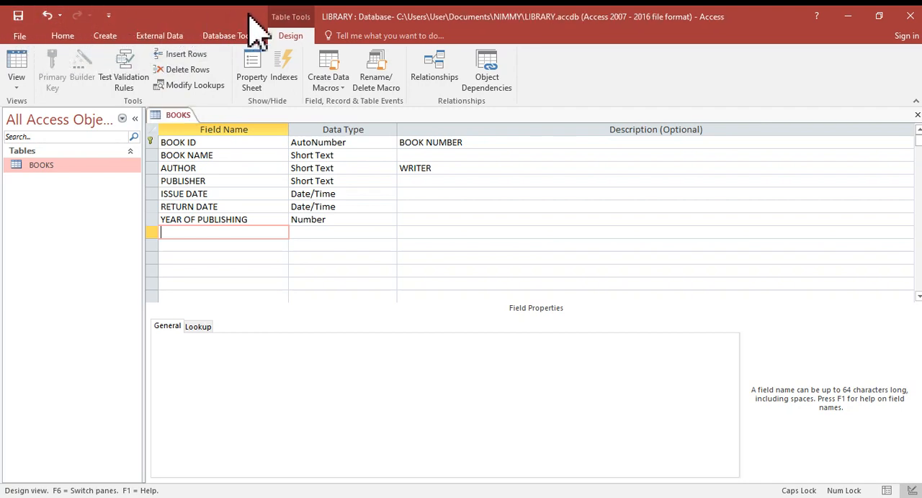
click(18, 16)
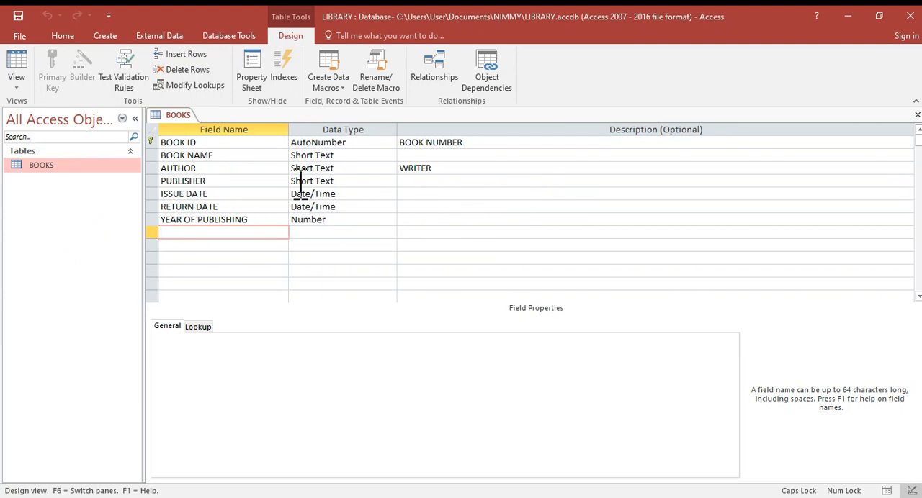
- Open the BOOKS datasheet and widen the BOOK NAME, AUTHOR and PUBLISHER columns to fit their full entries
double_click(57, 173)
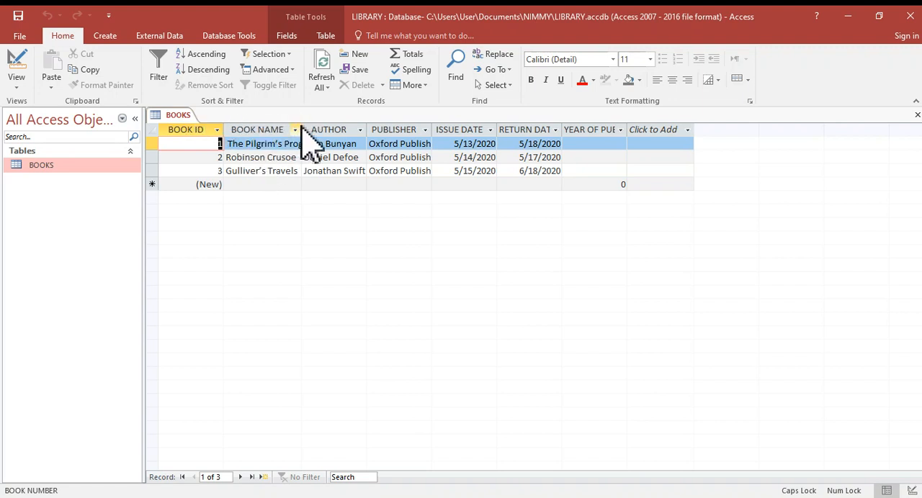
drag(303, 124, 346, 128)
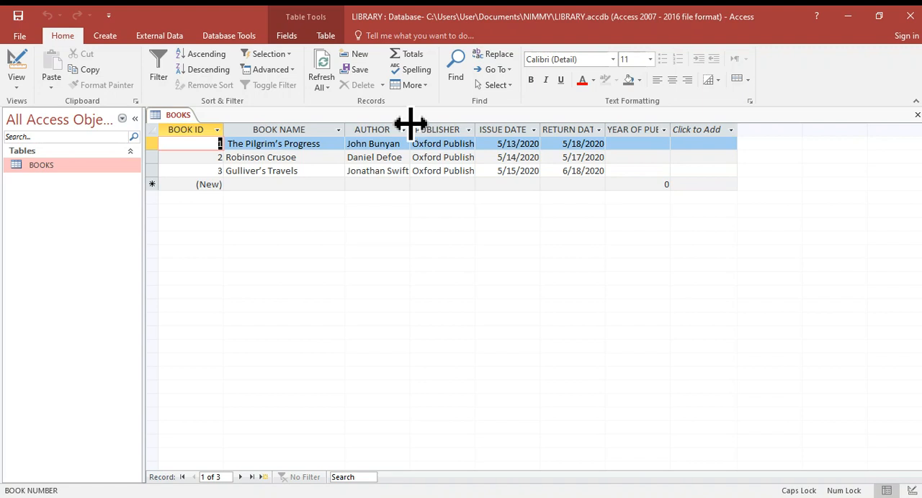
drag(411, 124, 470, 129)
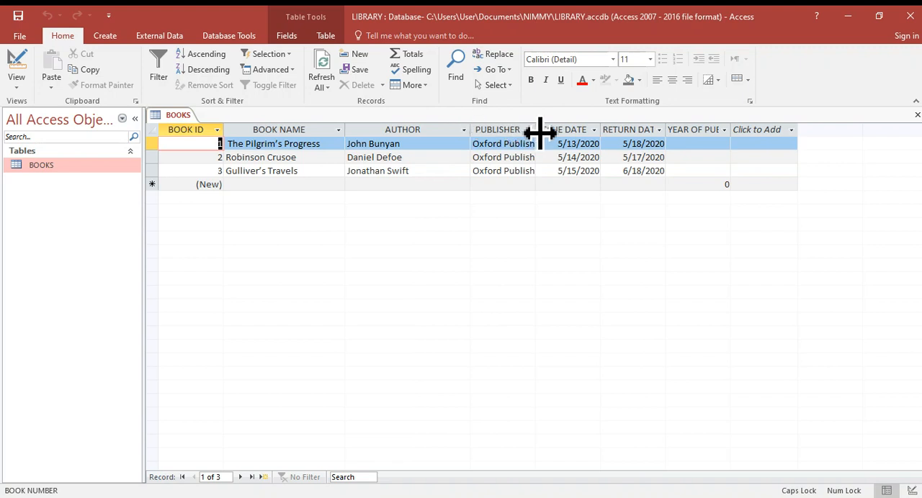
drag(535, 128, 551, 130)
drag(573, 133, 573, 133)
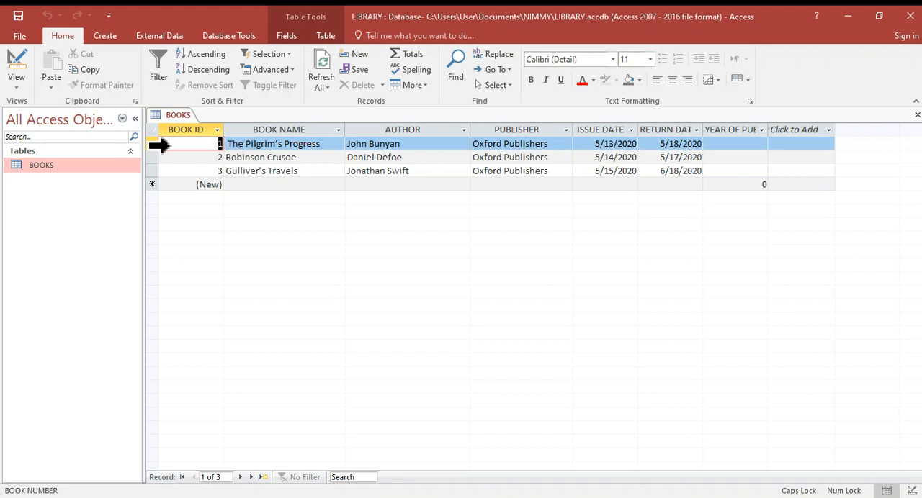
click(159, 145)
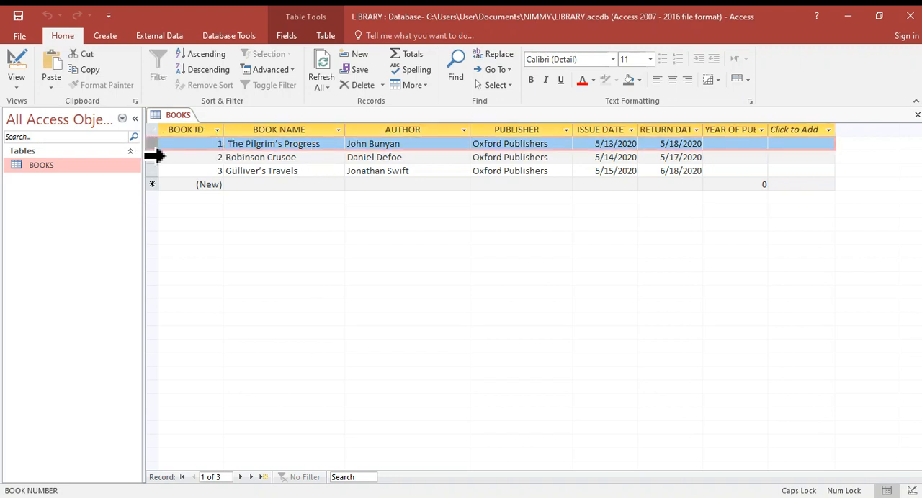
click(157, 157)
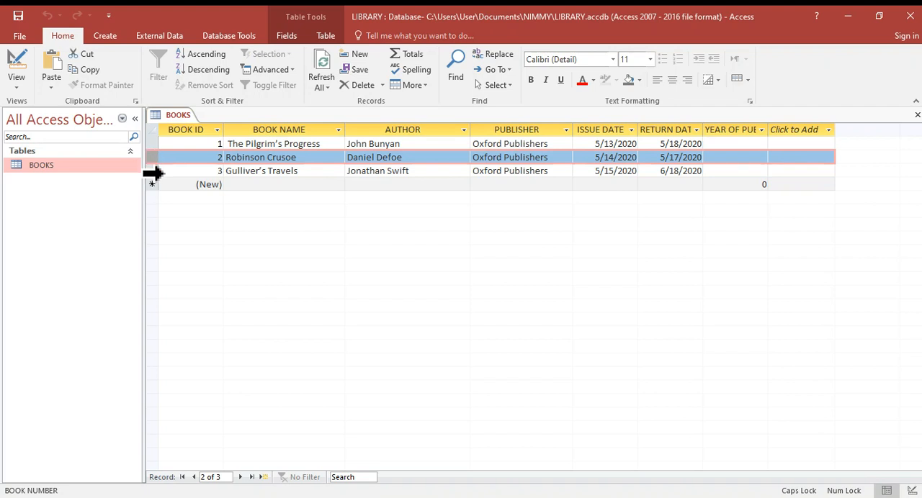
click(153, 173)
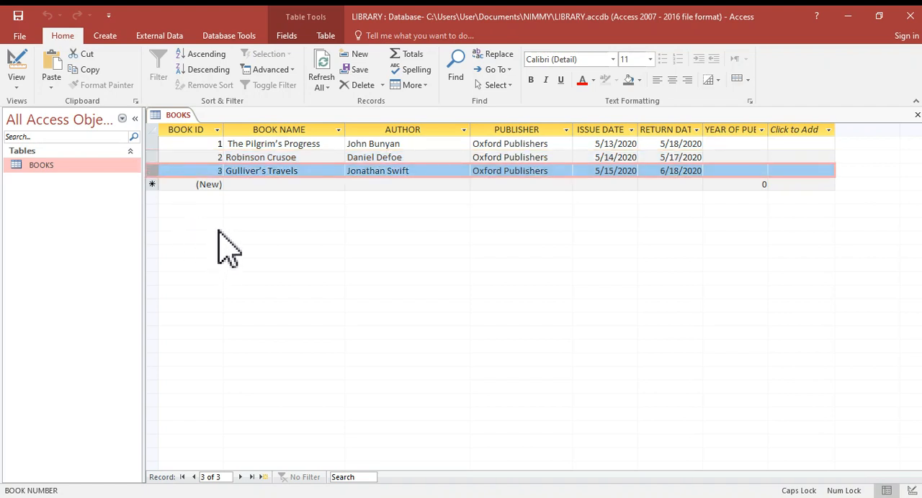
click(170, 143)
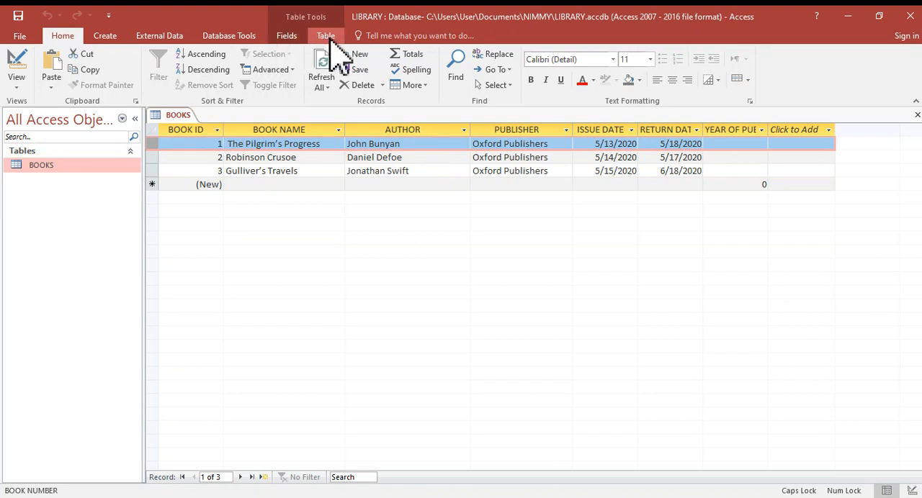
drag(37, 168, 180, 175)
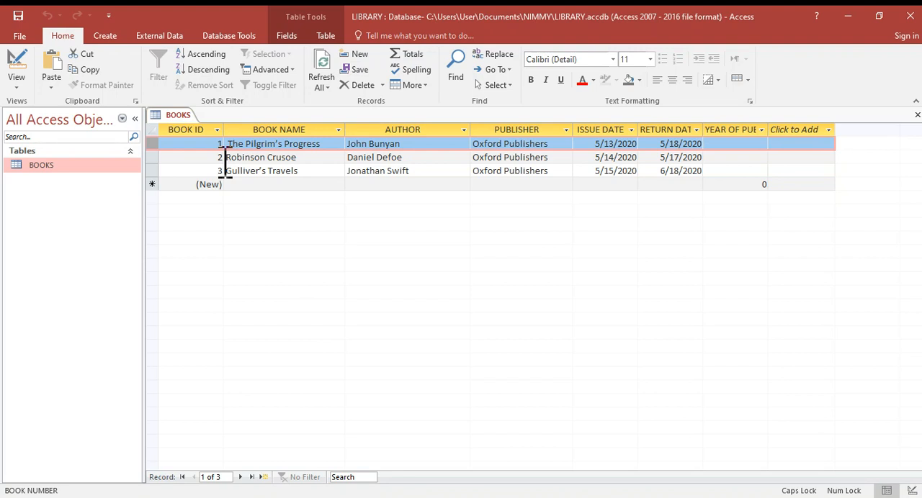
click(266, 159)
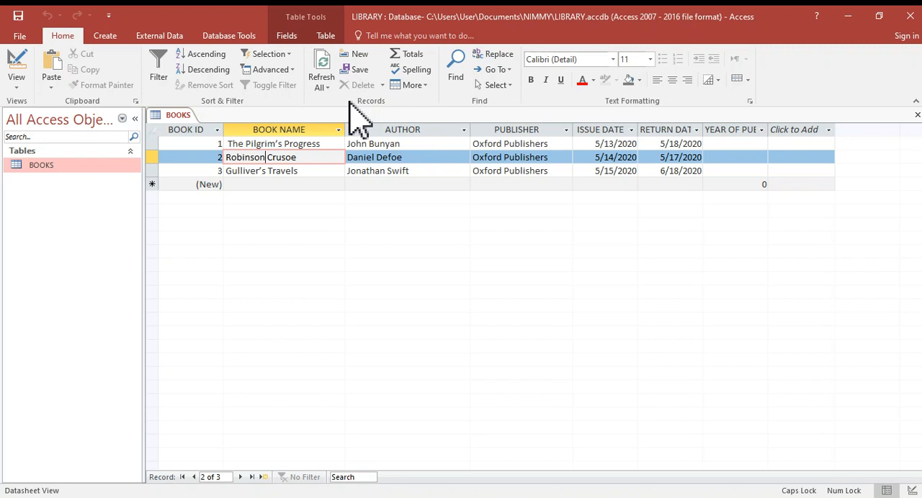
- Add a new record to the BOOKS table with the book name Clarissa
click(360, 56)
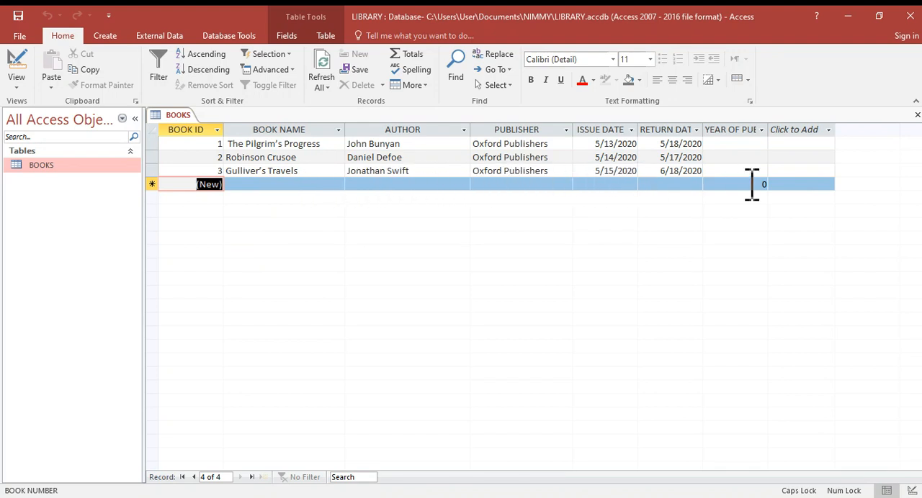
click(247, 185)
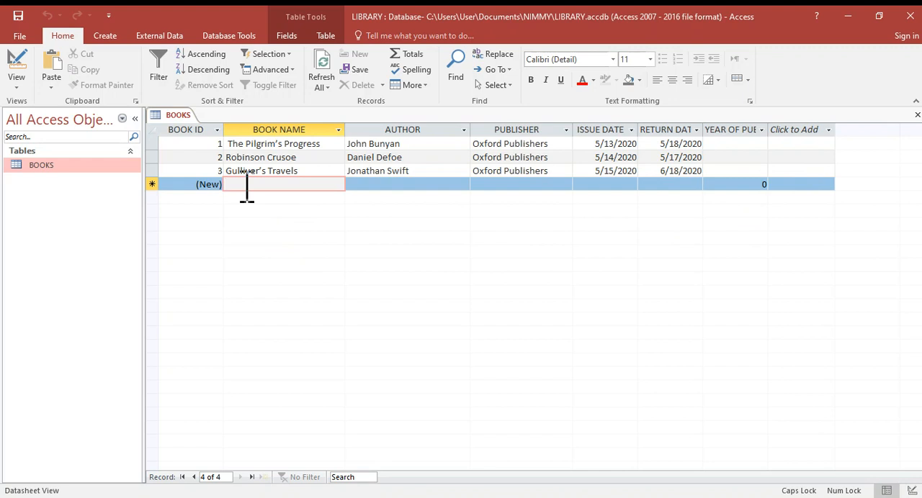
key(Caps_Lock)
text(Cl)
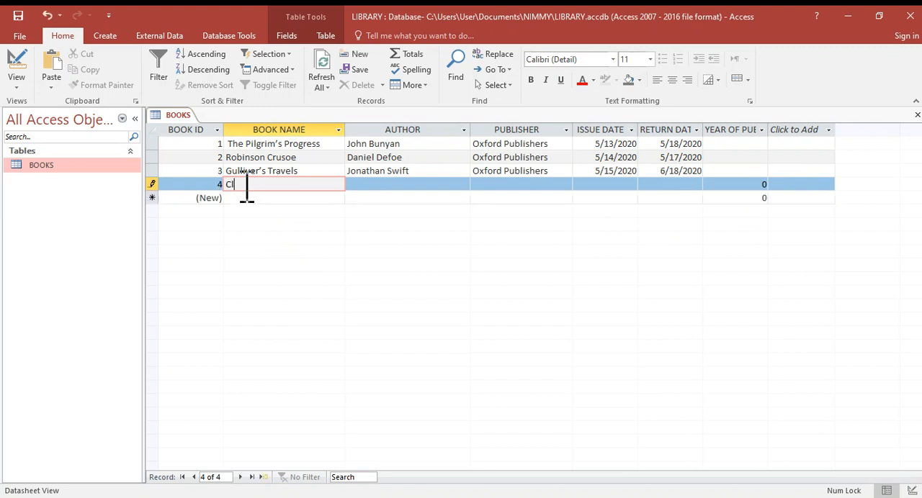
text(arissa)
key(Tab)
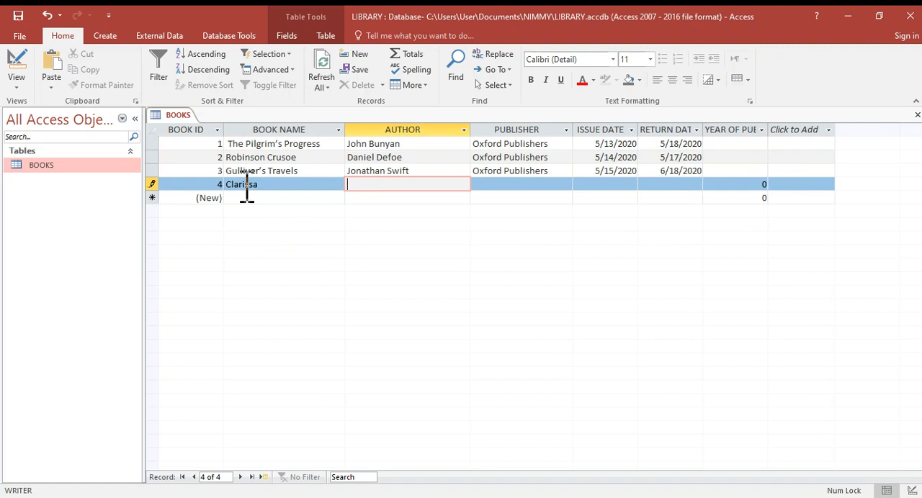
- Enter Samuel Richardson as the author and Hilton Publishers as the publisher of the Clarissa record
text(Samuel Richardson)
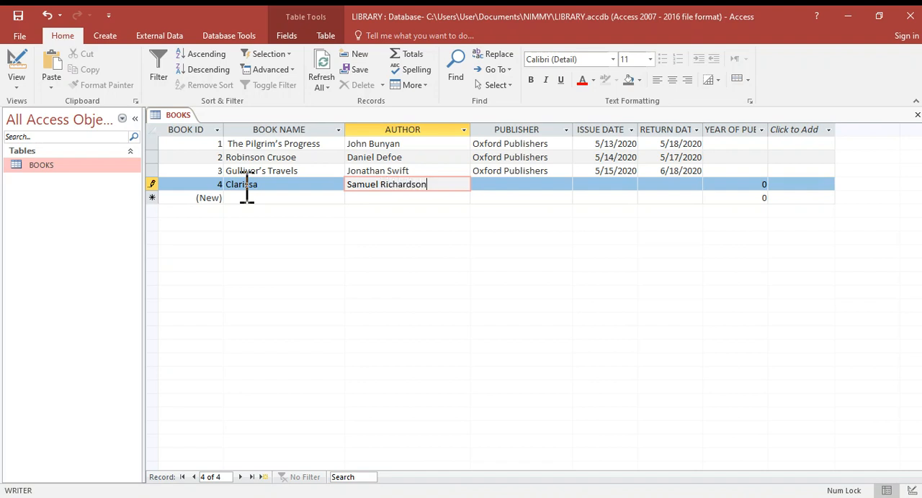
key(Tab)
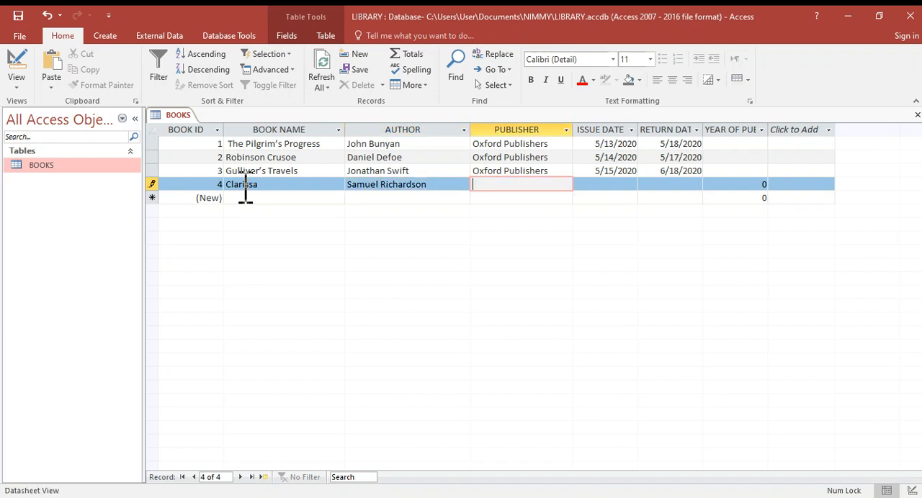
text(Hilton Publishers)
key(Tab)
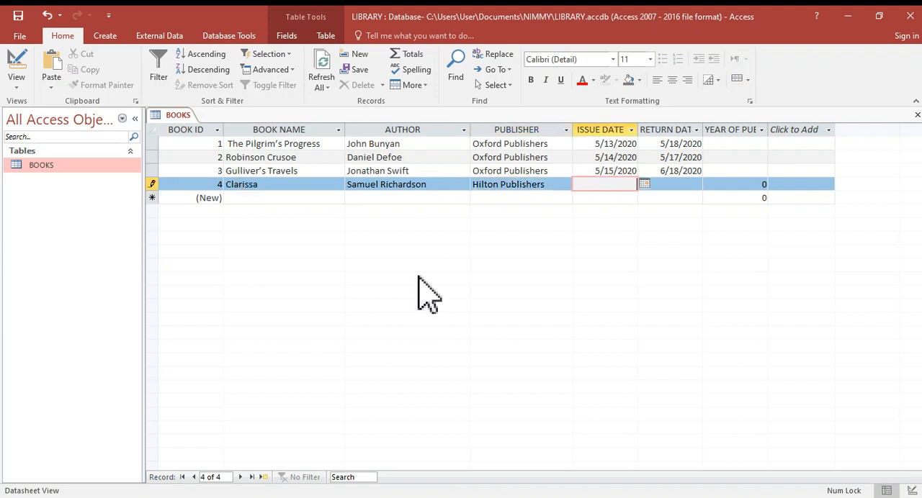
- Set the Clarissa record's issue date to 5/18/2020 and its return date to 5/22/2020
click(645, 186)
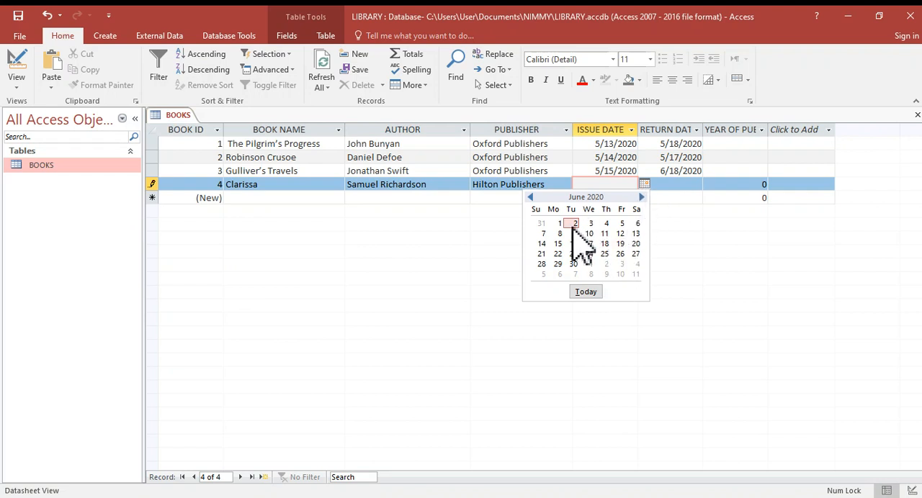
click(530, 197)
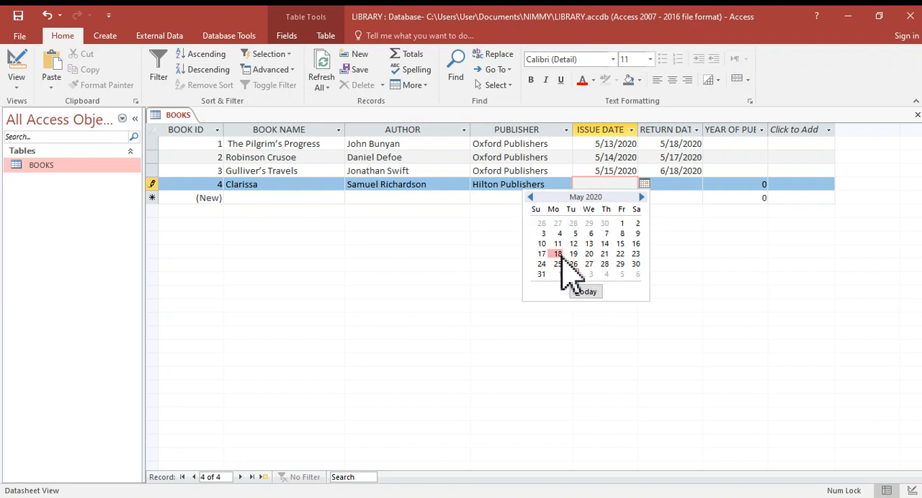
click(557, 253)
click(671, 185)
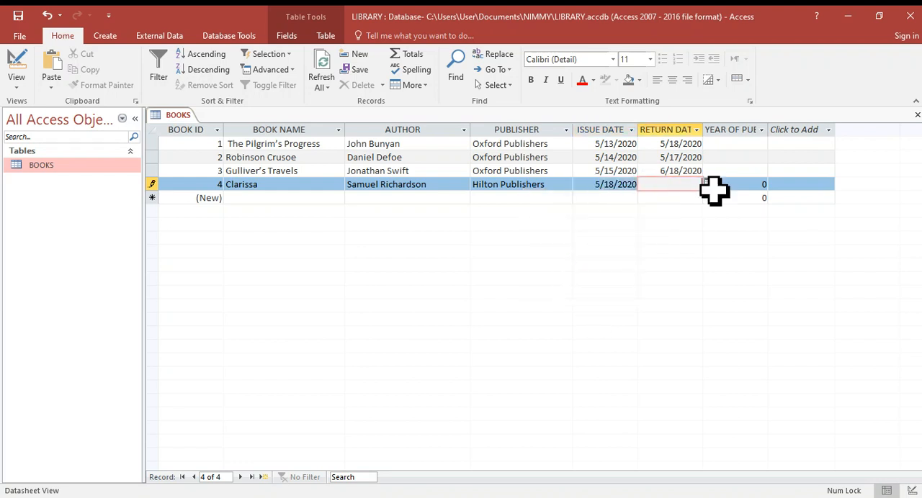
click(709, 184)
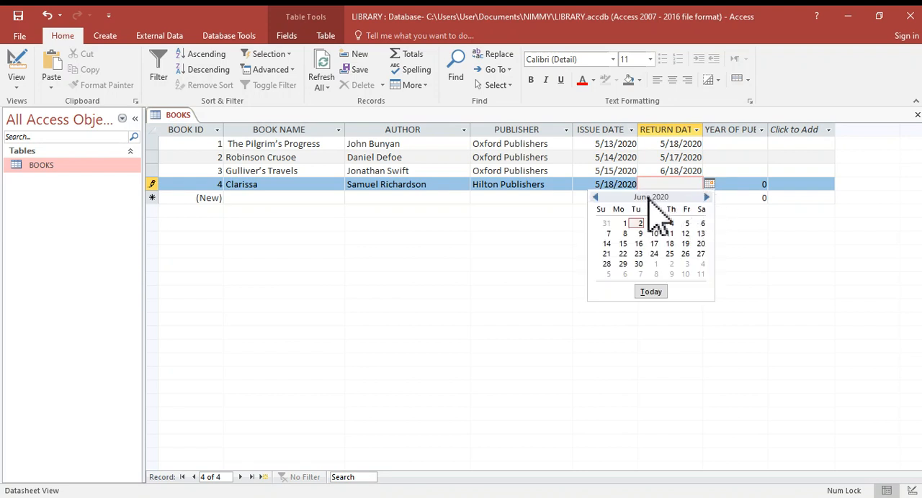
click(595, 198)
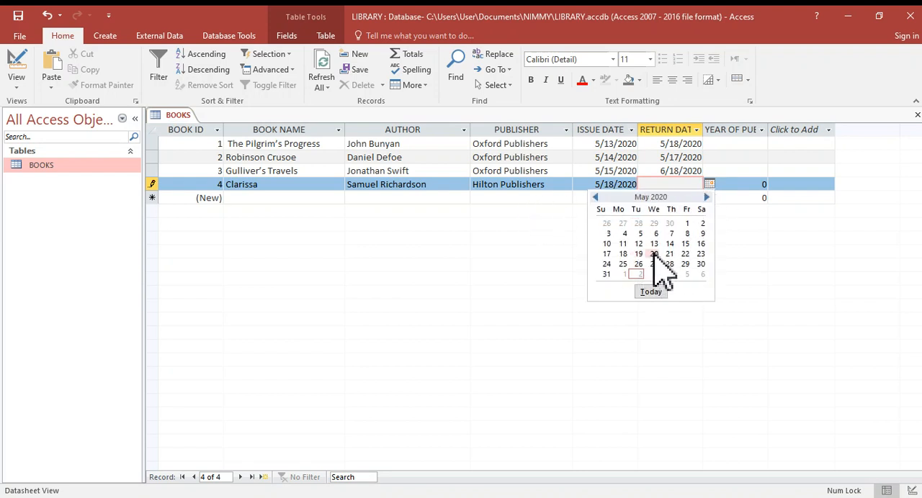
click(685, 254)
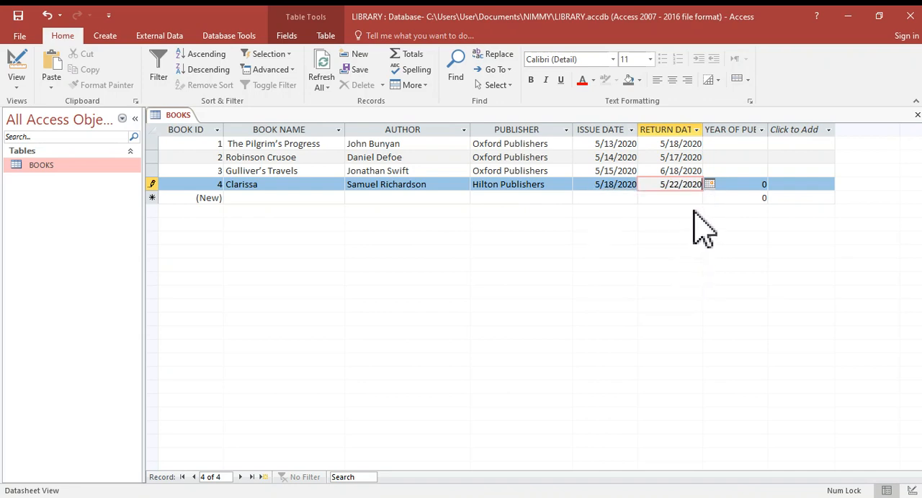
- Enter 17480 as the year of publishing for Clarissa and commit the record
click(742, 186)
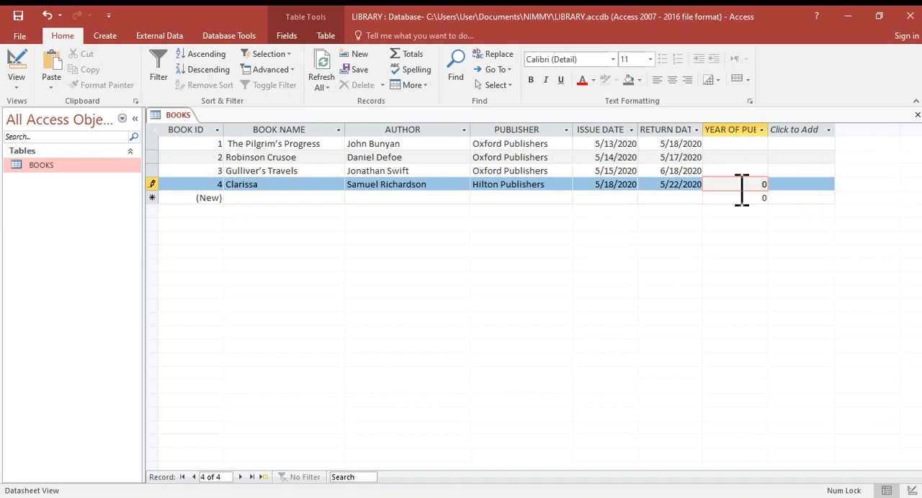
text(748)
click(724, 173)
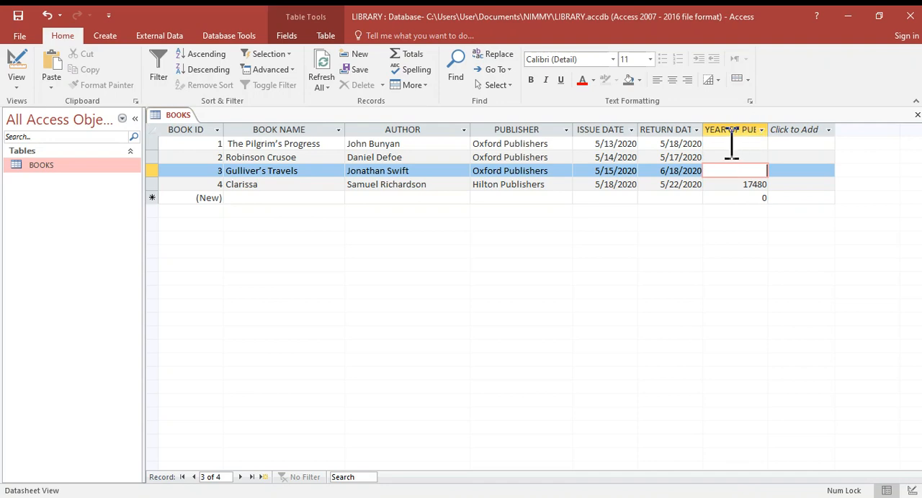
click(732, 144)
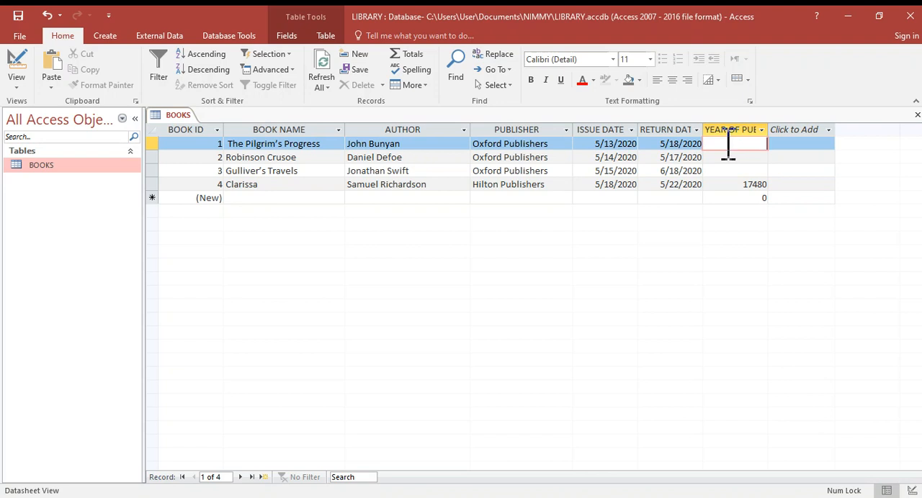
- Enter 1748 as the year of publishing for The Pilgrim's Progress and correct Clarissa's year to 1748
text(17)
click(766, 185)
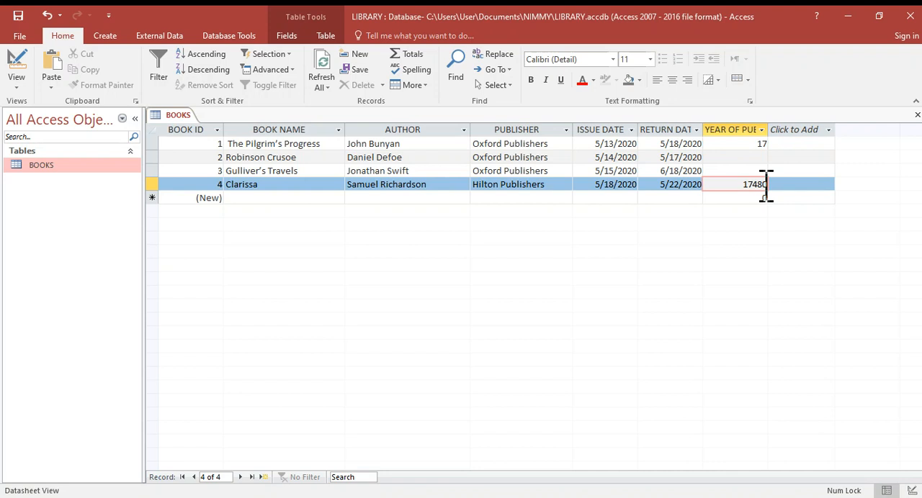
click(764, 142)
double_click(767, 143)
click(768, 144)
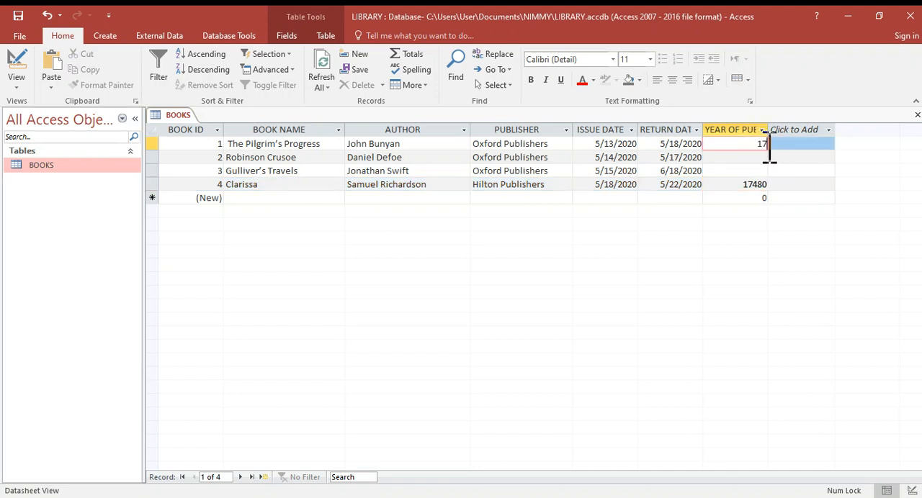
text(48)
click(741, 186)
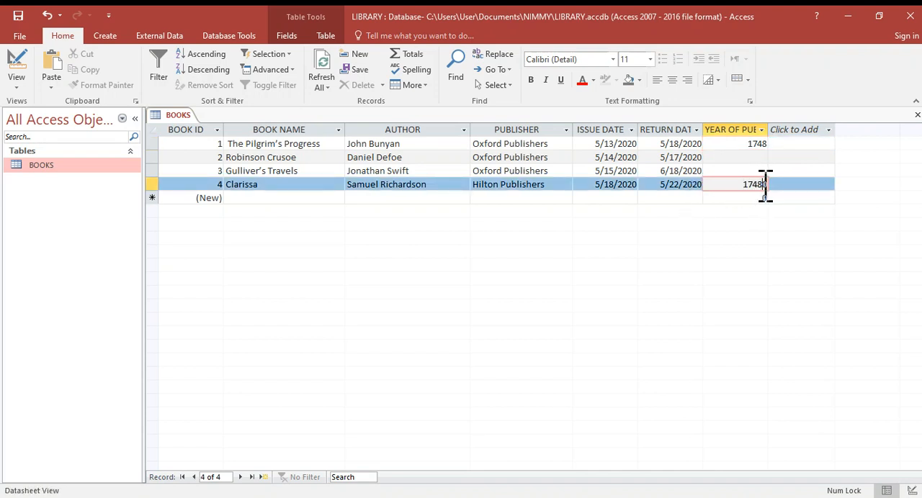
key(Delete)
- Enter 1719 as the year of publishing for Robinson Crusoe and 1726 for Gulliver's Travels
click(740, 157)
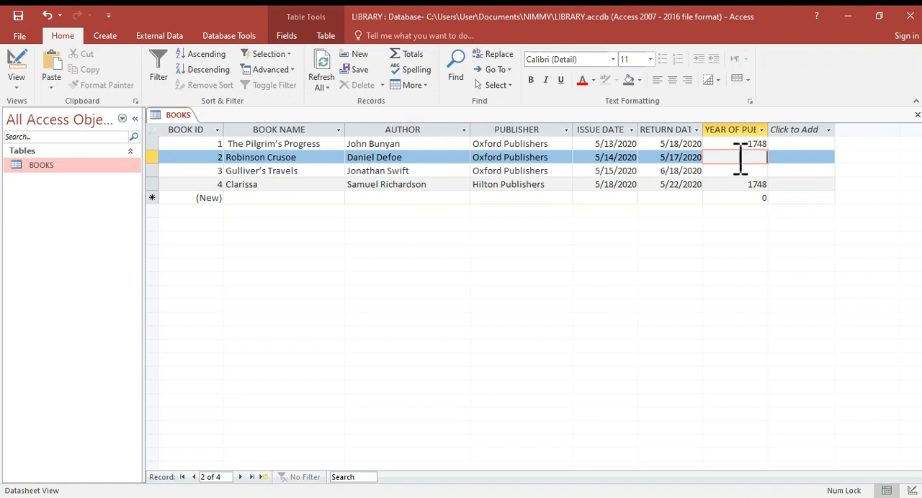
text(1719)
click(733, 171)
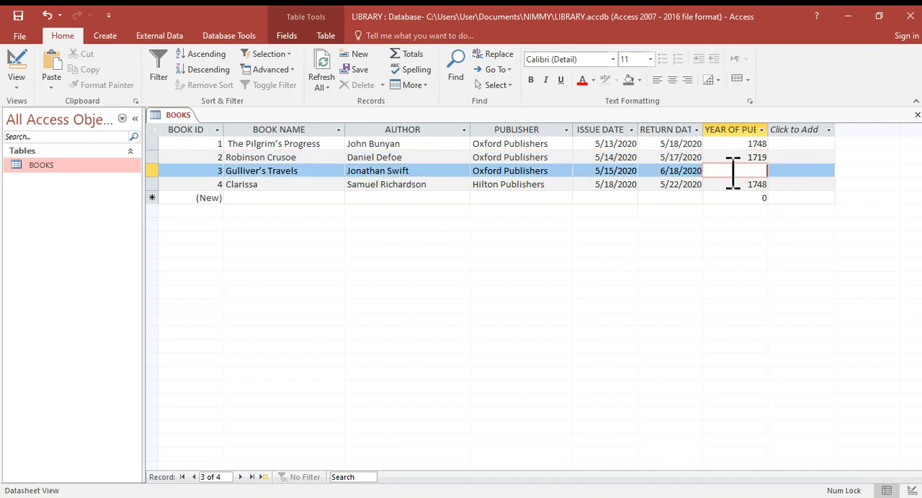
text(1726)
- Add a new record to the BOOKS table with the book name Vanity Fair and the author William
click(275, 198)
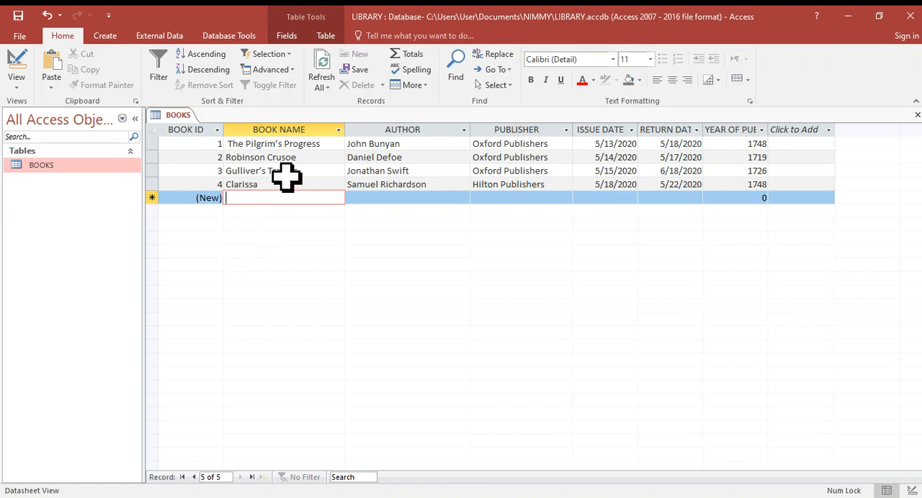
click(379, 172)
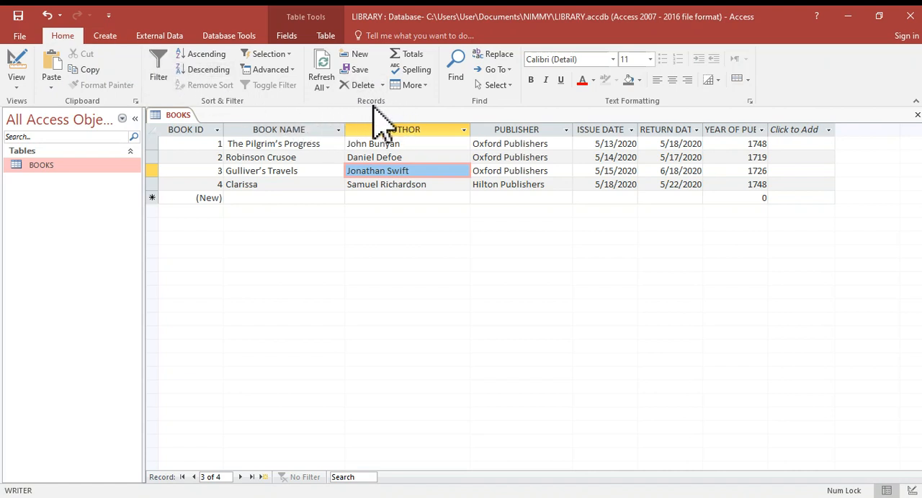
click(357, 56)
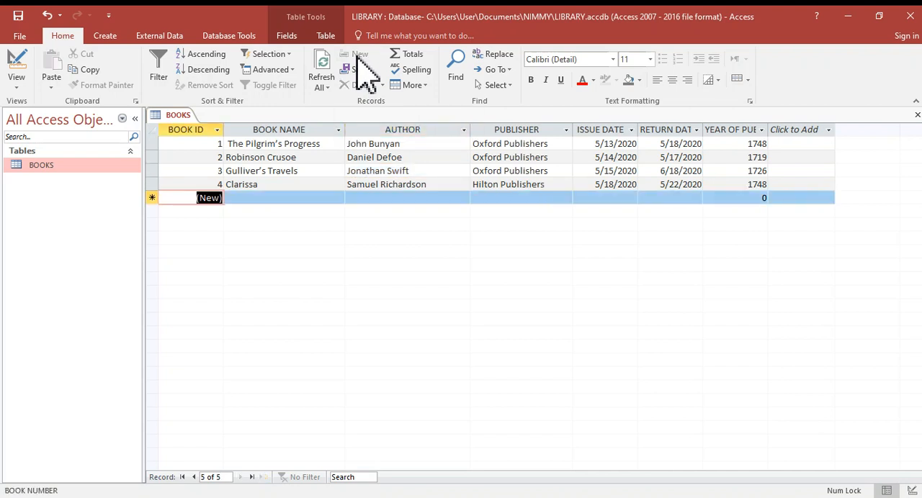
click(271, 201)
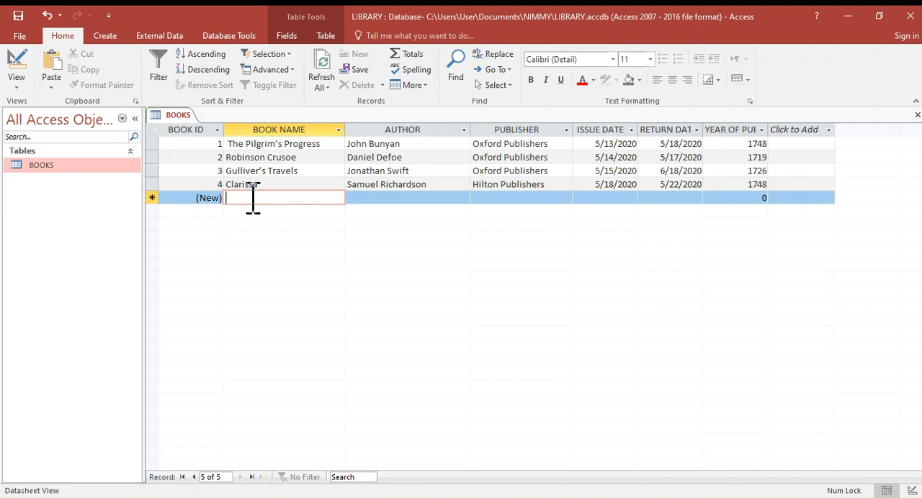
text(Vani)
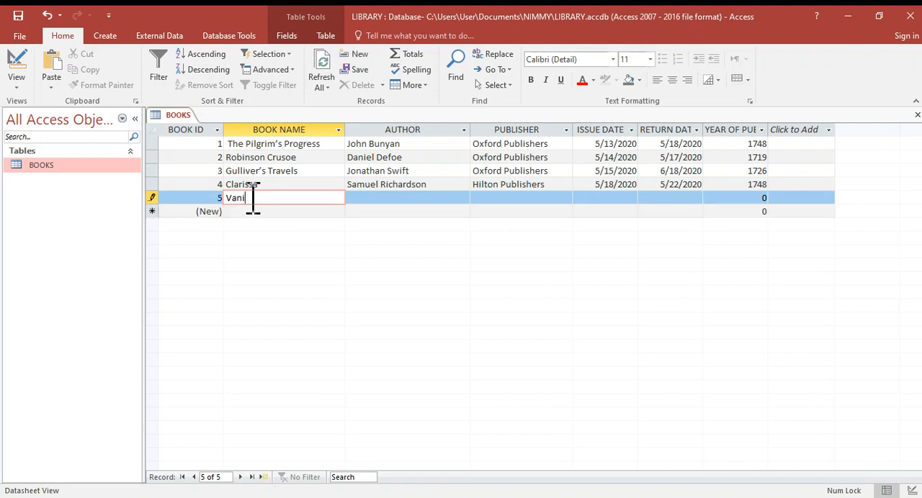
text(ty Fair)
key(Tab)
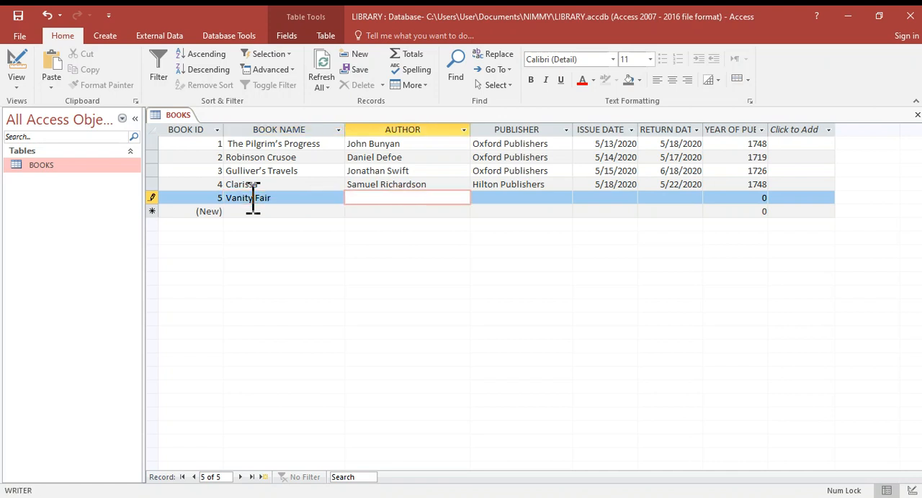
text(William)
key(Caps_Lock)
- Copy Hilton Publishers from the Clarissa record into the publisher field of the Vanity Fair record
click(492, 198)
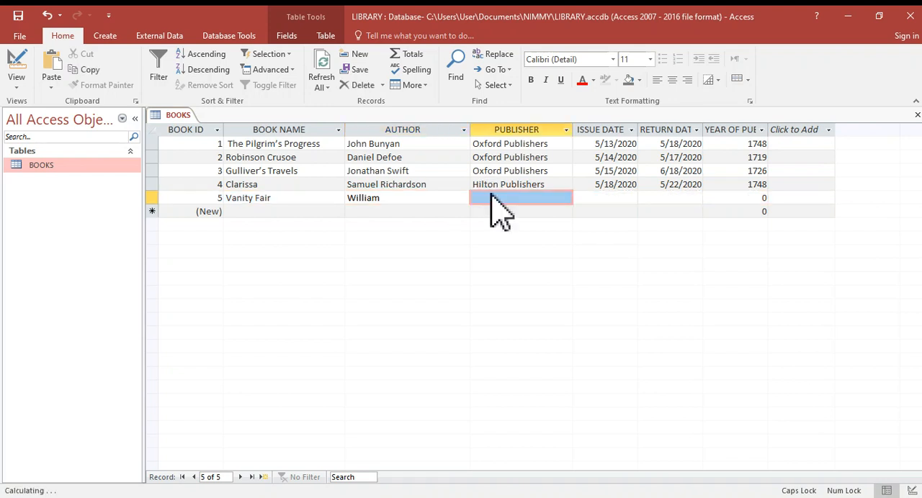
click(550, 187)
drag(551, 186, 471, 185)
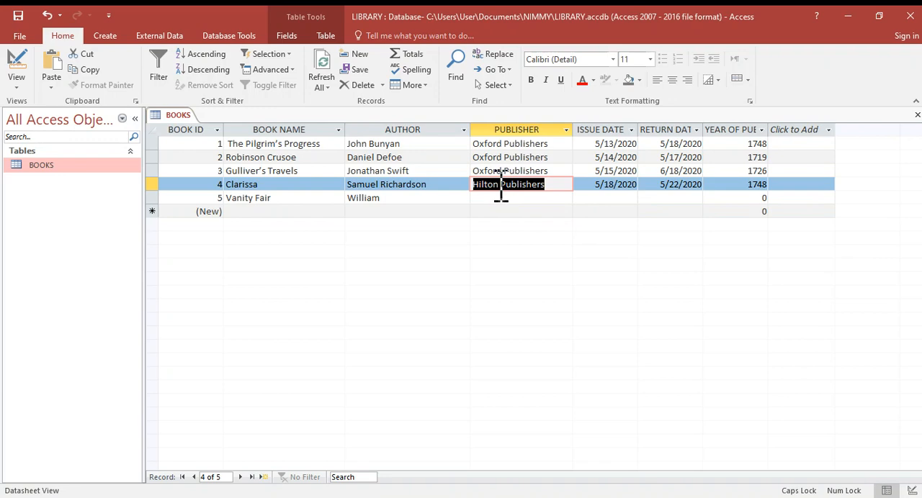
right_click(501, 189)
click(521, 209)
click(487, 200)
right_click(484, 200)
click(497, 237)
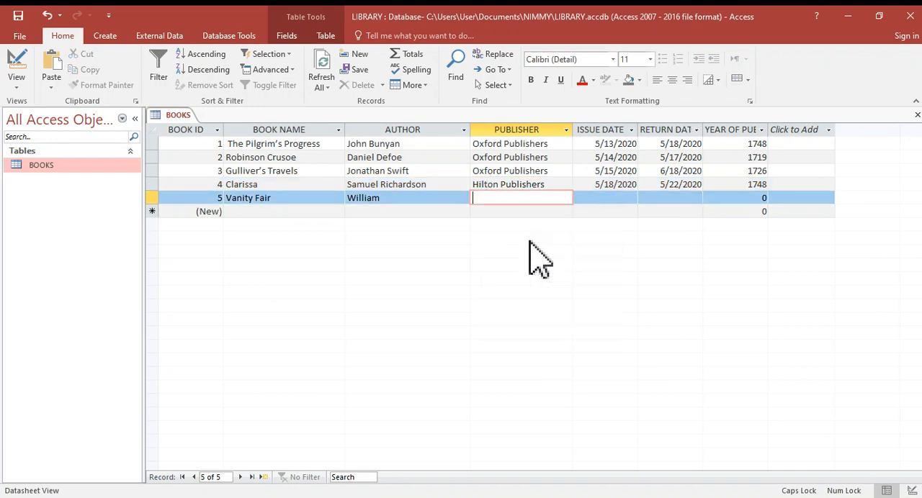
- Set the Vanity Fair record's issue date to 5/21/2020 and its return date to 5/28/2020
click(607, 198)
click(644, 198)
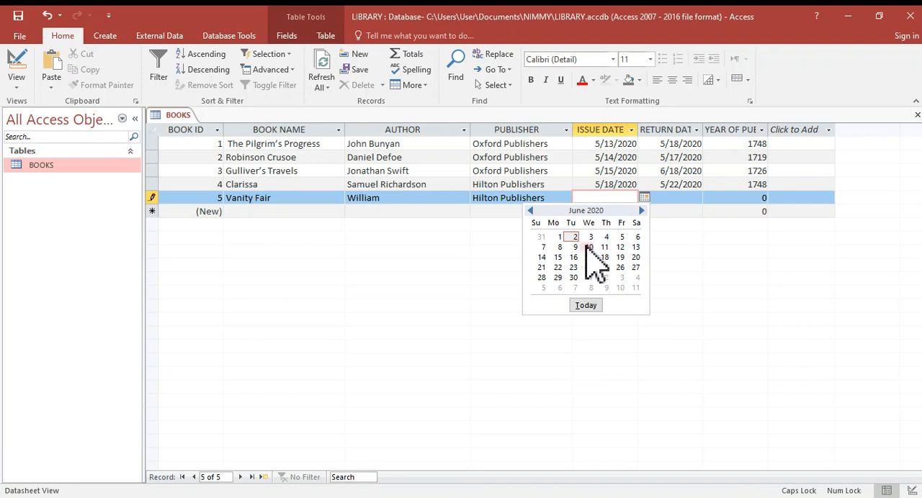
click(531, 210)
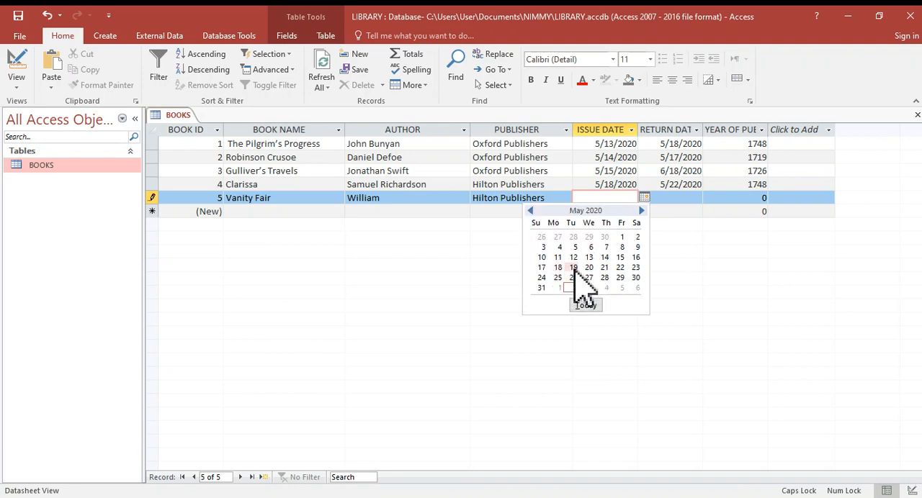
click(604, 268)
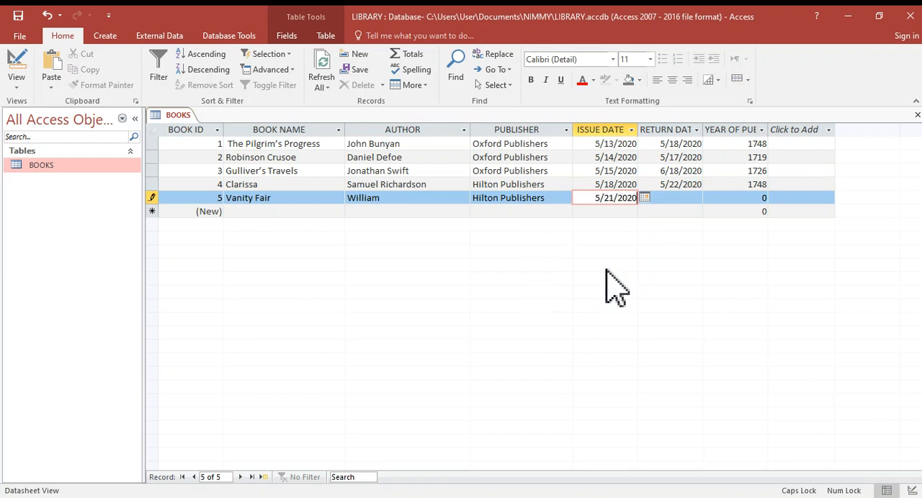
click(659, 199)
click(709, 198)
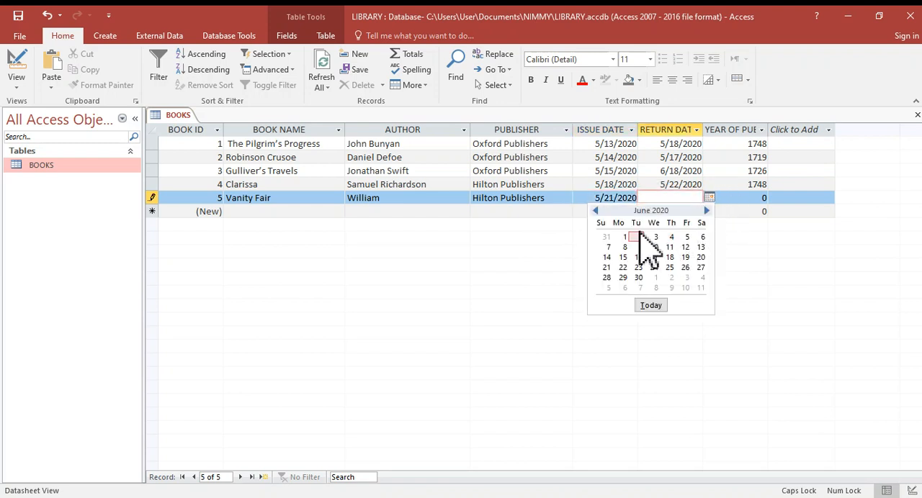
click(597, 211)
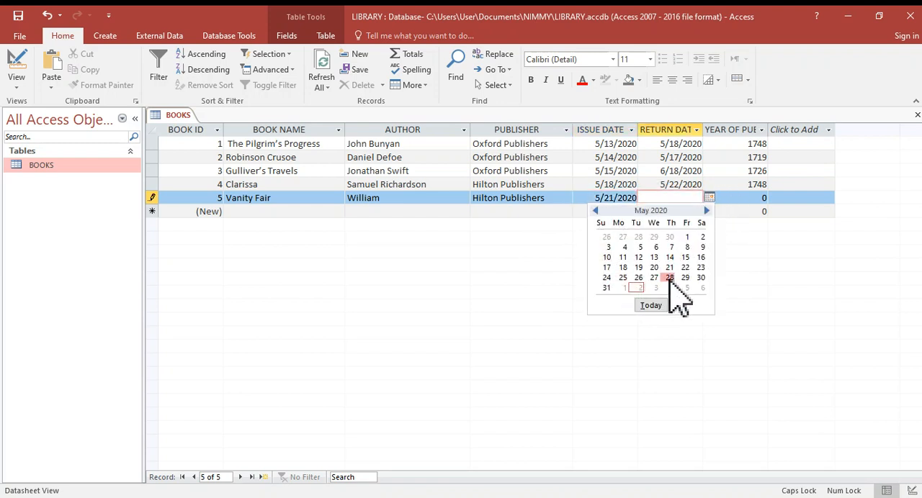
click(671, 277)
- Enter 1848 as the year of publishing for Vanity Fair and commit the record
click(735, 199)
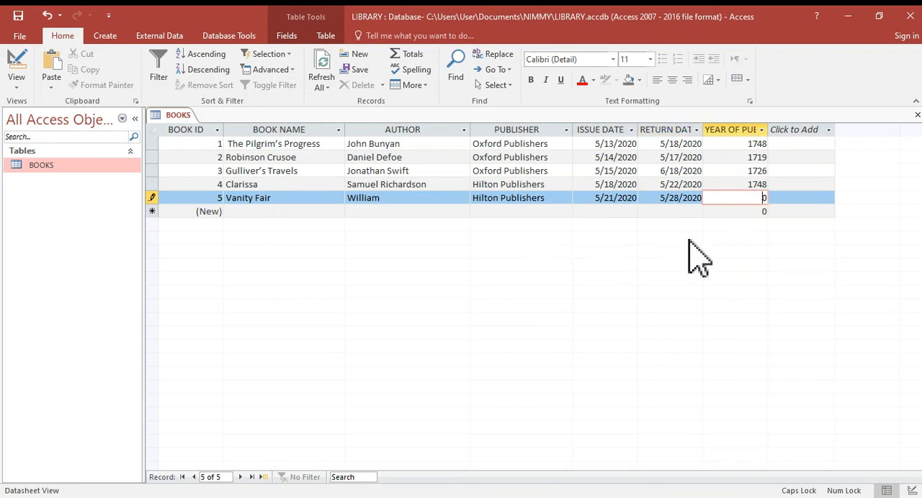
text(1848)
key(Delete)
click(256, 211)
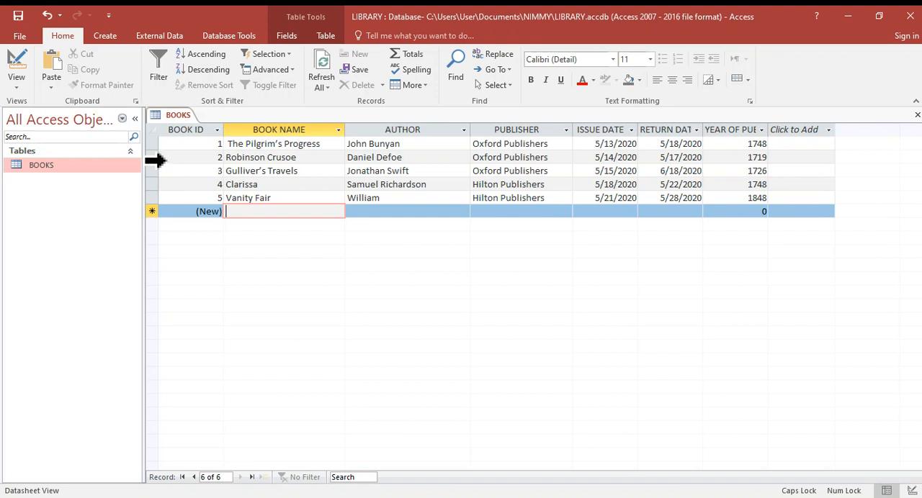
- Try to delete the Robinson Crusoe record, declining the deletion when asked to confirm
click(156, 161)
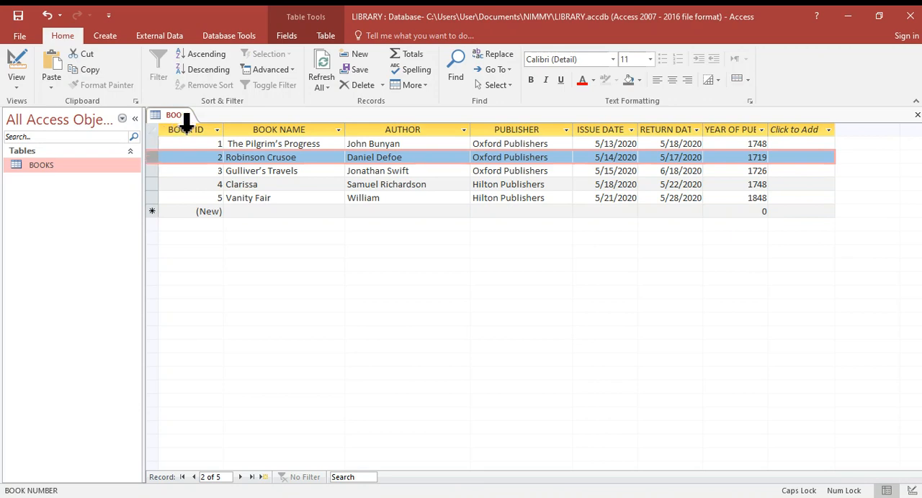
click(356, 88)
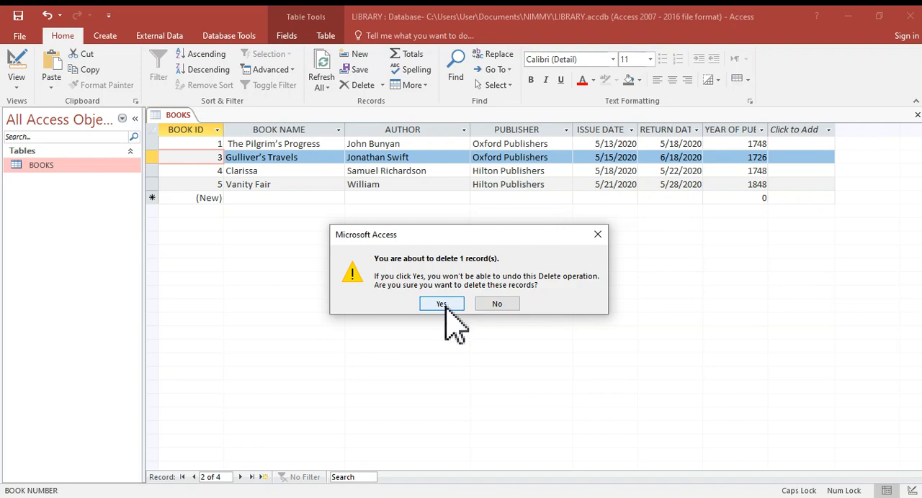
click(503, 303)
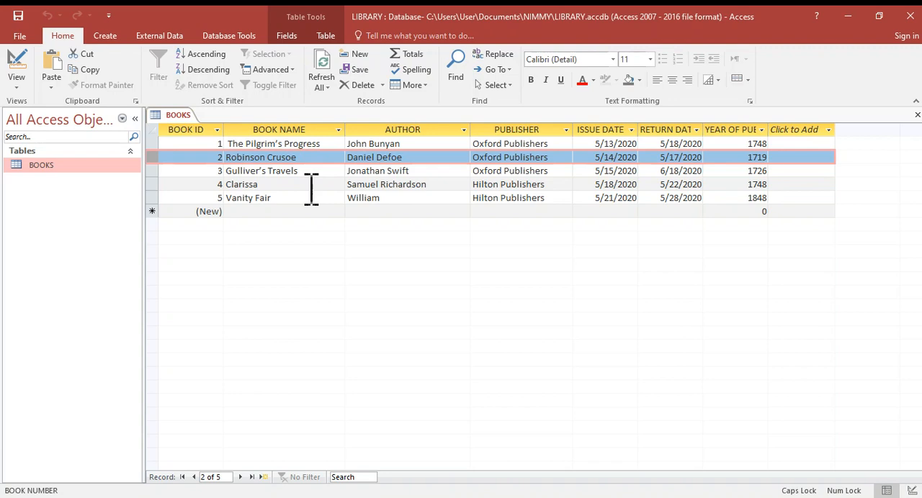
- Sort the BOOKS table by BOOK NAME in ascending order and save the table
click(281, 128)
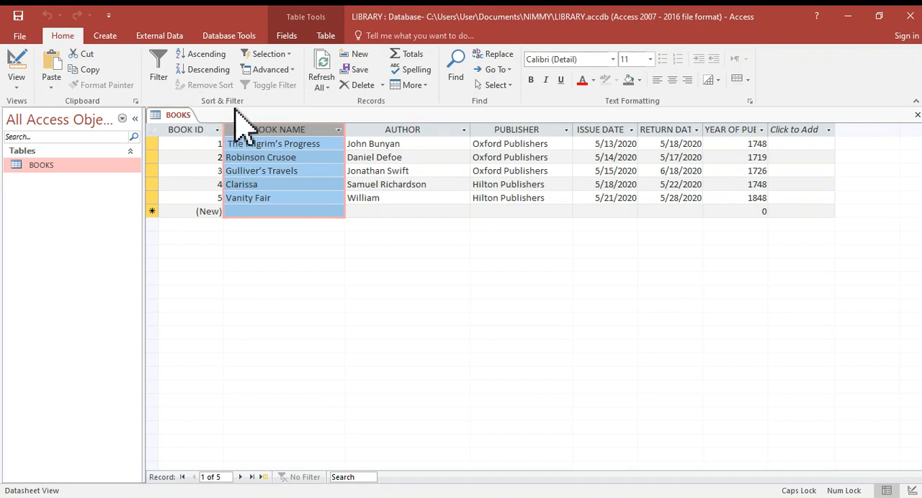
click(207, 55)
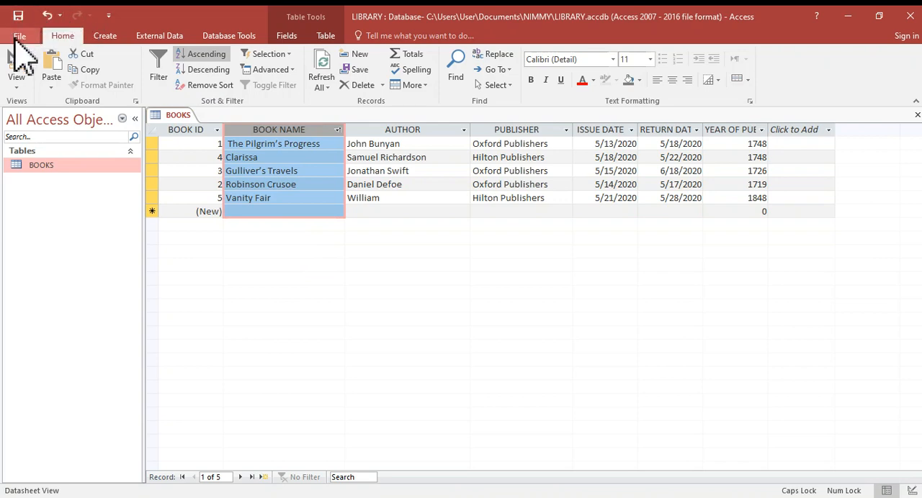
click(15, 37)
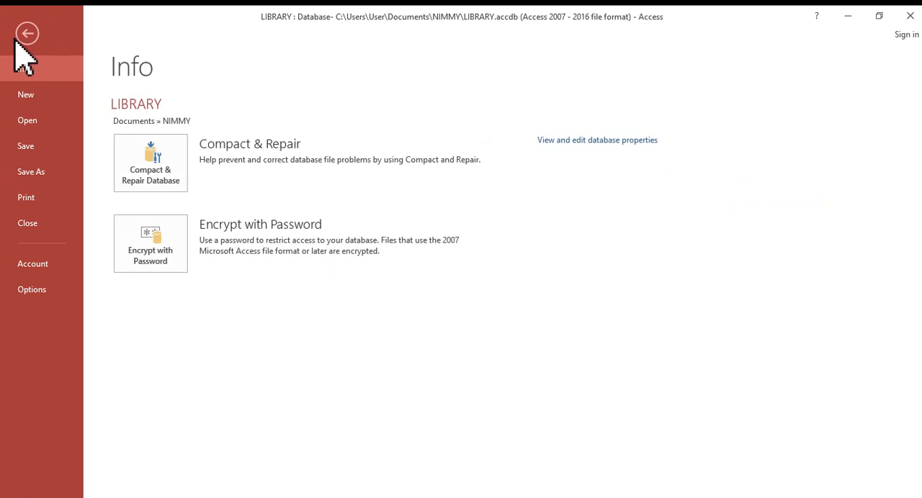
click(27, 156)
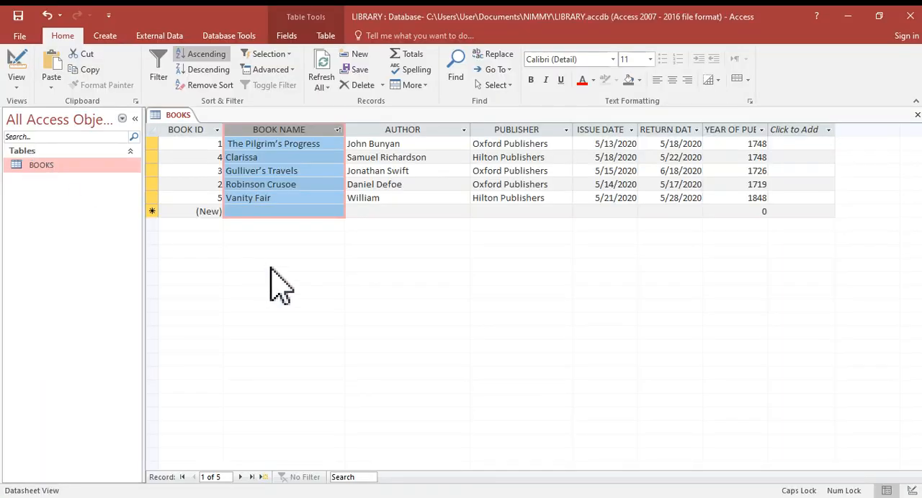